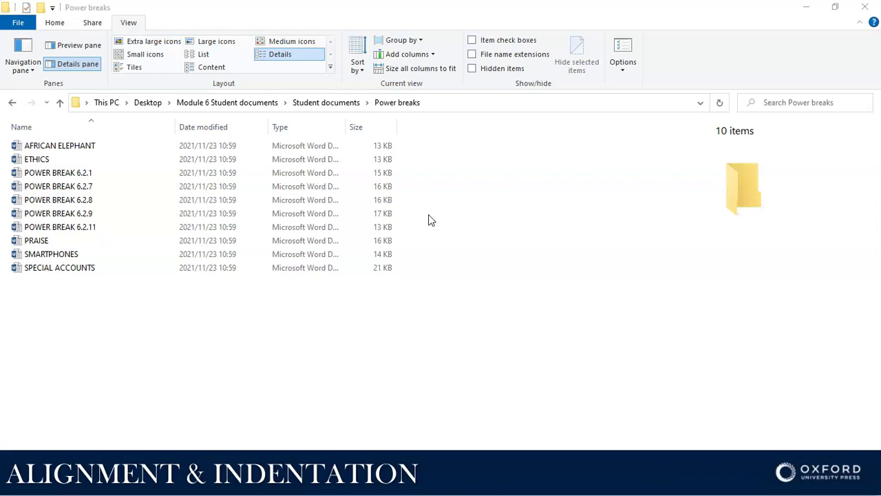
- Open the PRAISE file from the Power breaks folder in Word
{"action": "double_click", "coordinate": [38, 241]}
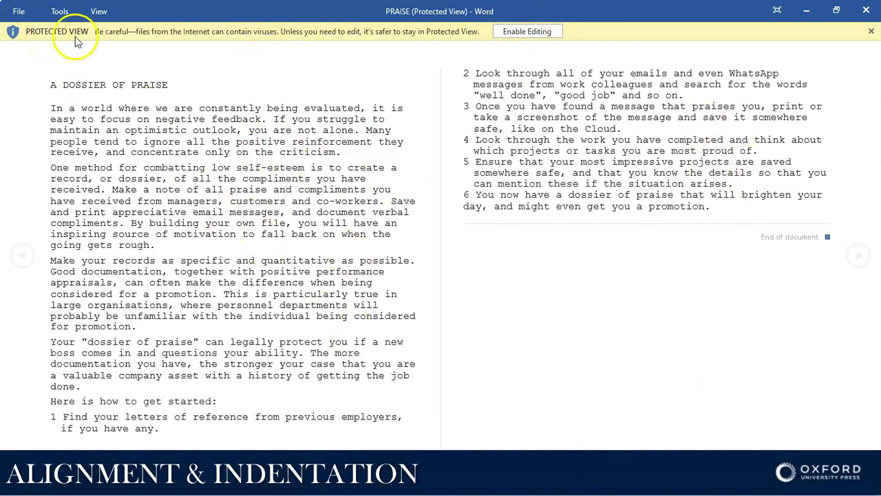
- Enable editing on PRAISE and select the title line 'A DOSSIER OF PRAISE'
{"action": "left_click", "coordinate": [539, 35]}
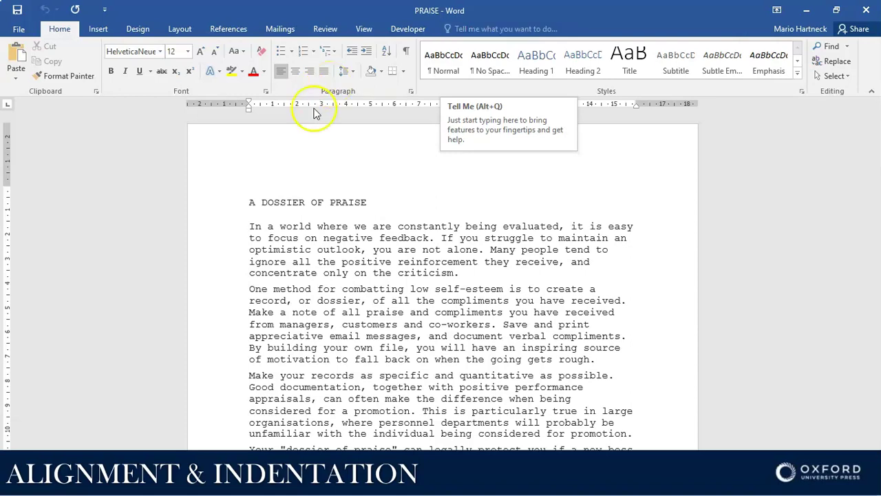
{"action": "left_click", "coordinate": [287, 202]}
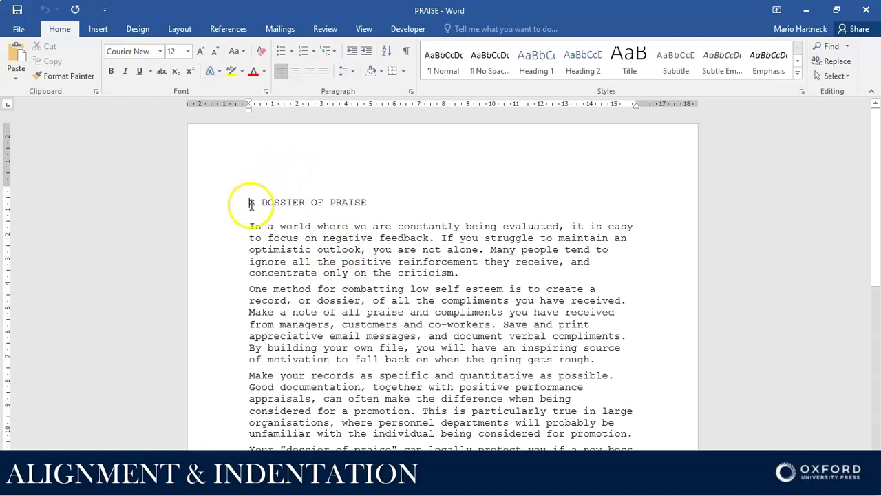
{"action": "left_click", "coordinate": [248, 203]}
{"action": "left_click_drag", "start_coordinate": [248, 202], "coordinate": [370, 202]}
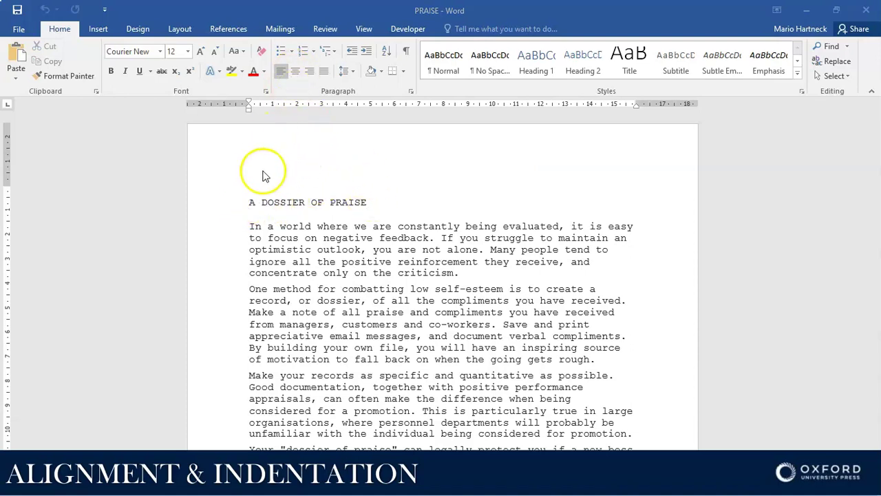
{"action": "left_click", "coordinate": [251, 203]}
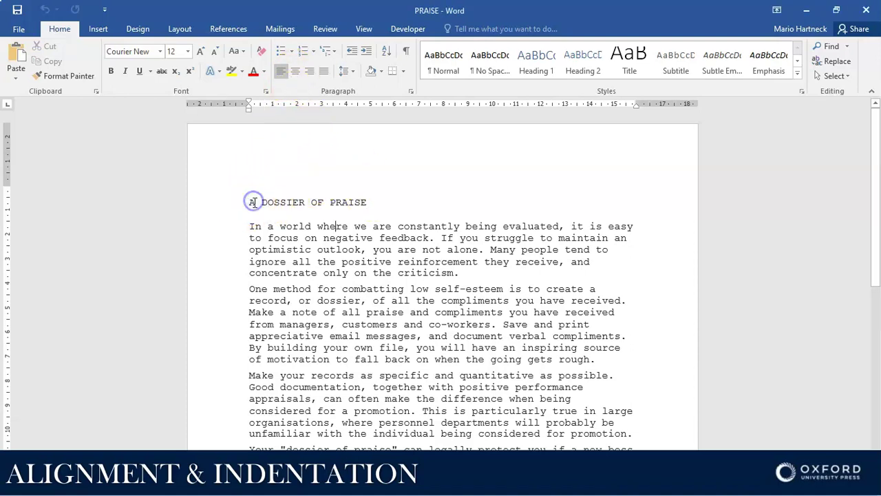
{"action": "left_click", "coordinate": [385, 201], "text": "shift"}
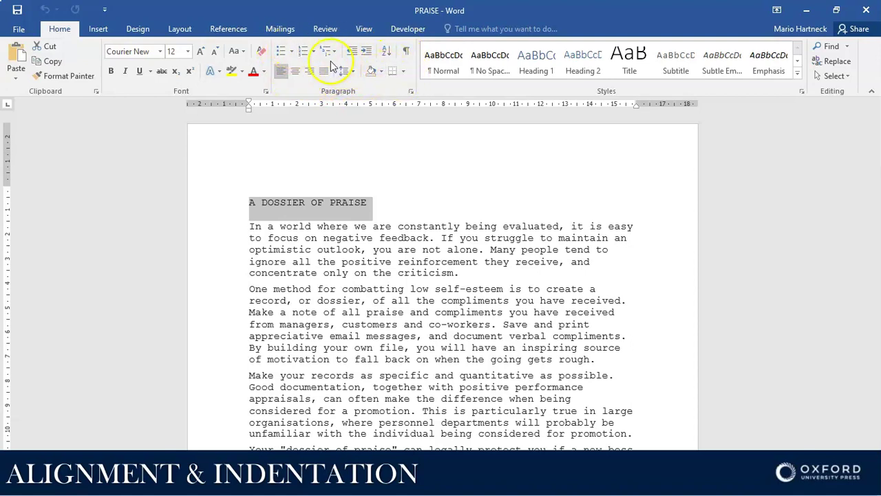
- Set the title's alignment to Centered in the Paragraph dialog
{"action": "left_click", "coordinate": [411, 90]}
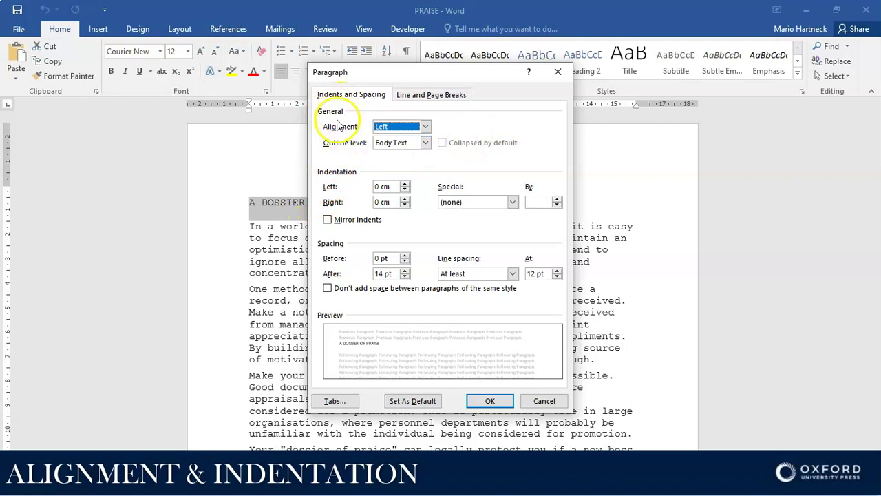
{"action": "left_click", "coordinate": [426, 126]}
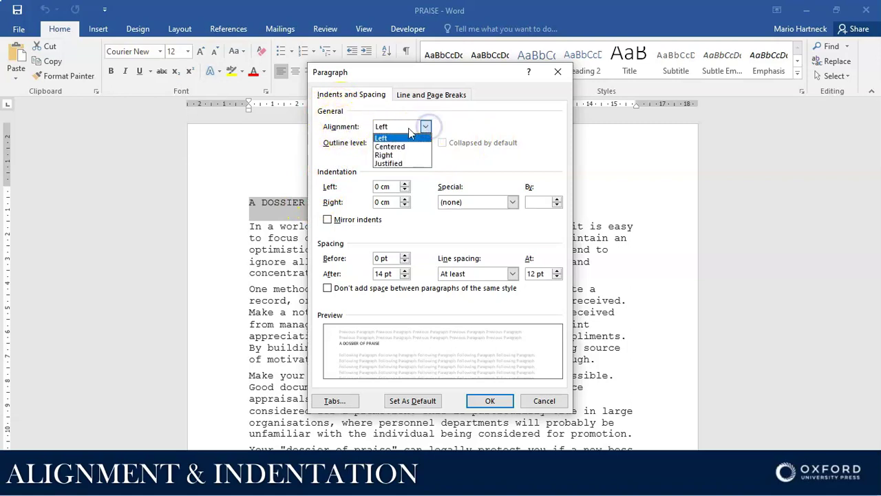
{"action": "left_click", "coordinate": [390, 147]}
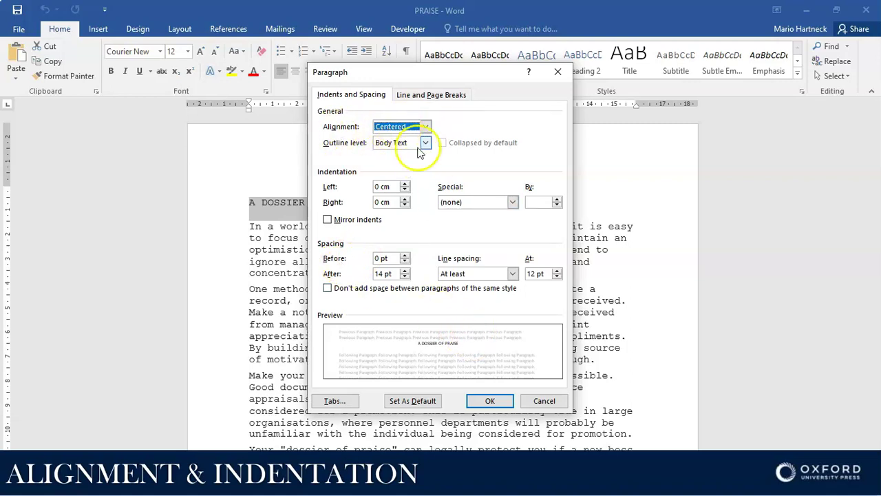
{"action": "left_click", "coordinate": [489, 402]}
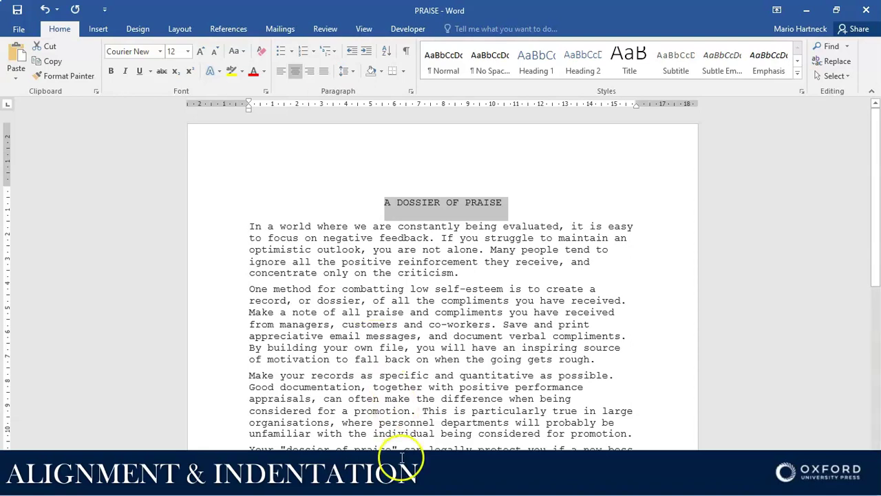
- Select the opening paragraph, 'In a world' through 'criticism.'
{"action": "scroll", "coordinate": [365, 420], "scroll_direction": "down", "scroll_amount": 3}
{"action": "scroll", "coordinate": [372, 419], "scroll_direction": "up", "scroll_amount": 1}
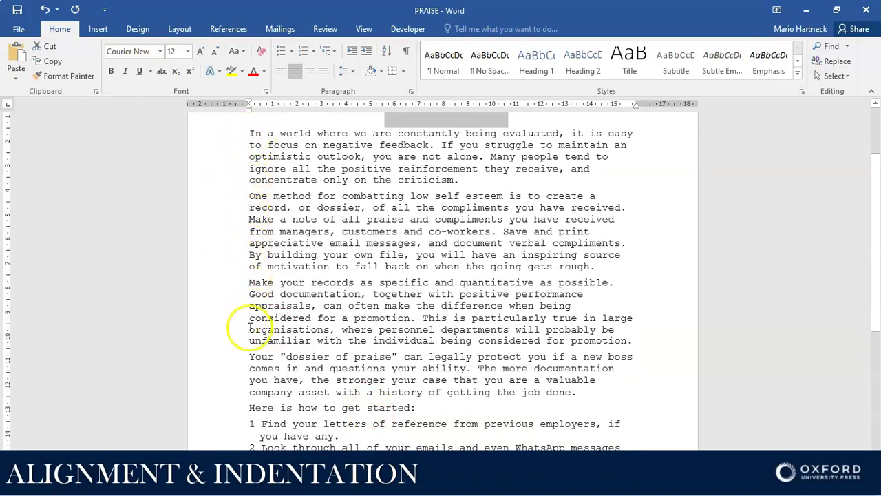
{"action": "scroll", "coordinate": [247, 323], "scroll_direction": "up", "scroll_amount": 3}
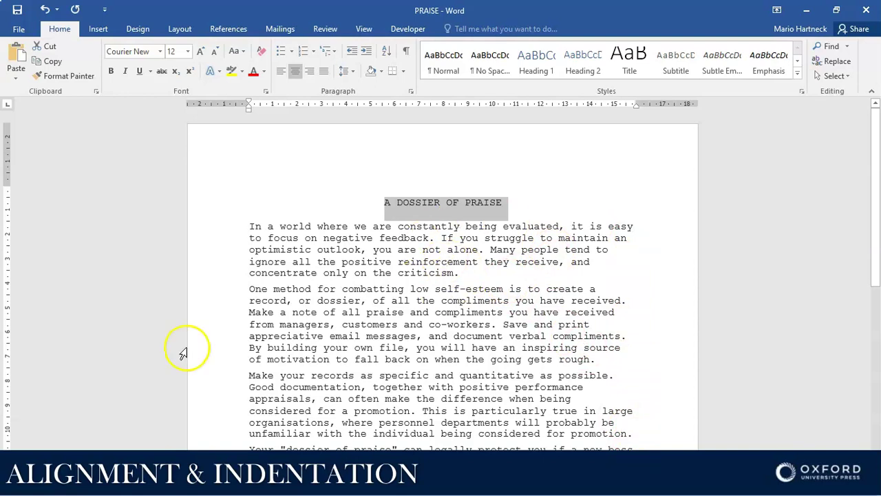
{"action": "scroll", "coordinate": [206, 323], "scroll_direction": "down", "scroll_amount": 1}
{"action": "left_click_drag", "start_coordinate": [249, 196], "coordinate": [461, 242]}
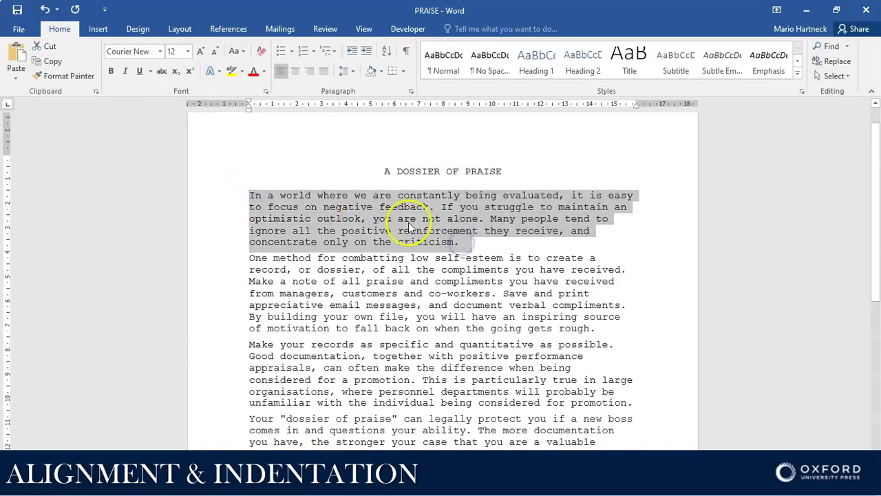
- Try Center and Align Right on the first paragraph, then settle on Justify
{"action": "left_click", "coordinate": [295, 72]}
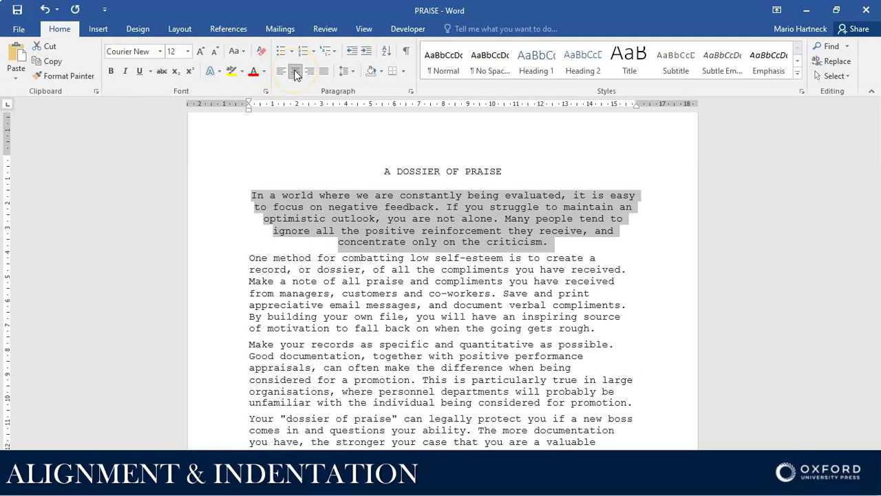
{"action": "left_click", "coordinate": [309, 73]}
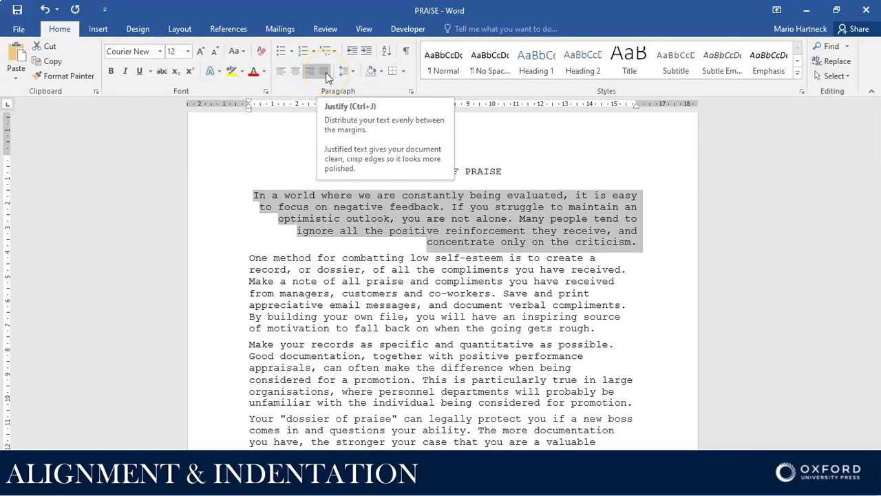
{"action": "left_click", "coordinate": [323, 73]}
{"action": "left_click", "coordinate": [323, 73]}
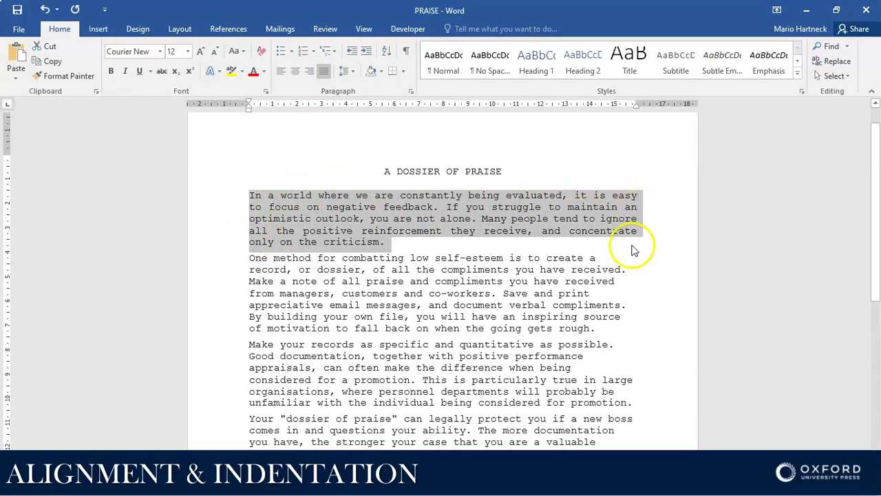
{"action": "left_click", "coordinate": [465, 270]}
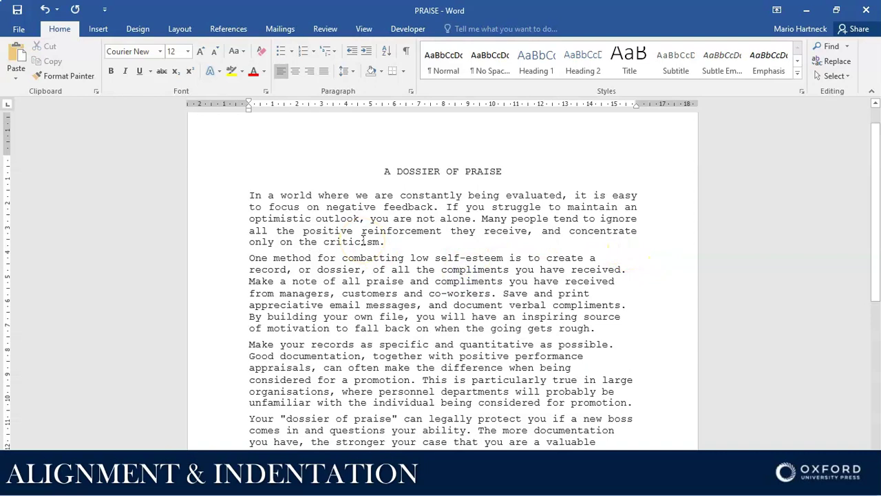
{"action": "left_click", "coordinate": [340, 243]}
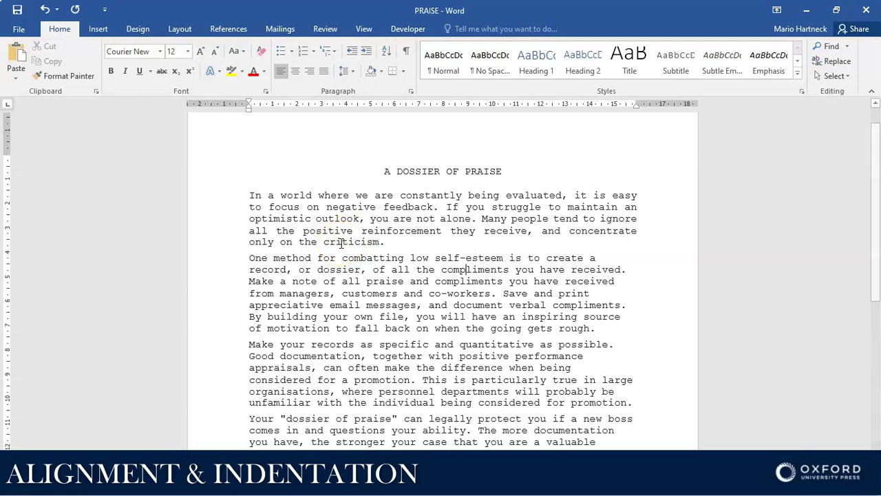
{"action": "key", "text": "ctrl+a"}
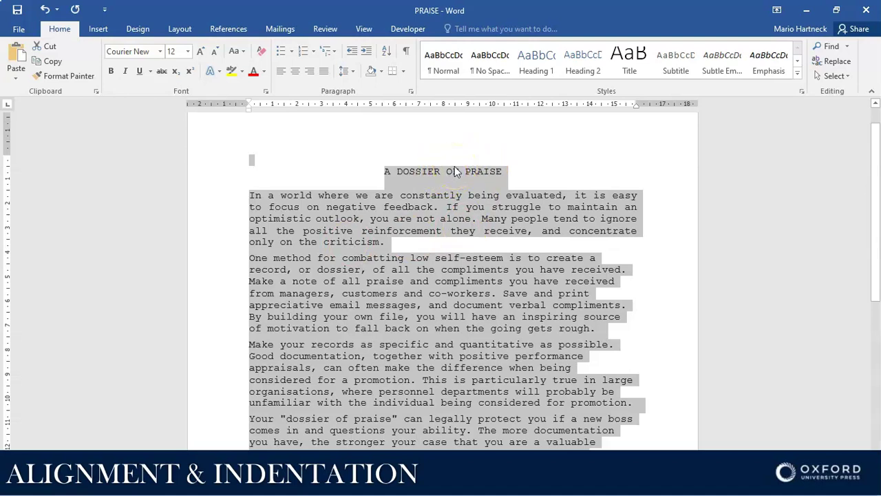
{"action": "scroll", "coordinate": [460, 267], "scroll_direction": "down", "scroll_amount": 10}
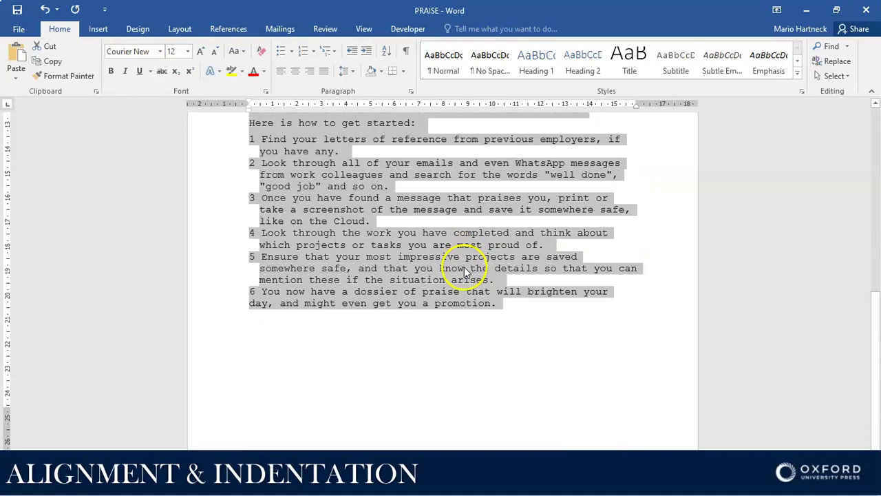
{"action": "scroll", "coordinate": [461, 269], "scroll_direction": "up", "scroll_amount": 10}
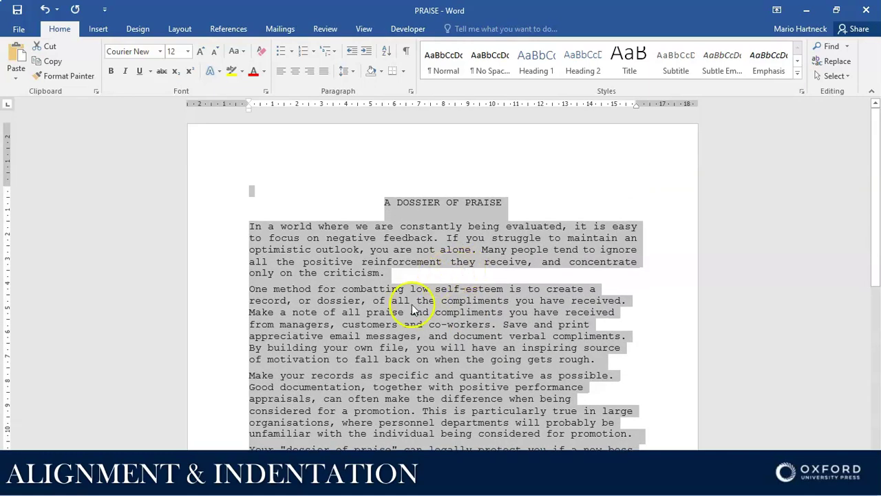
{"action": "left_click", "coordinate": [411, 92]}
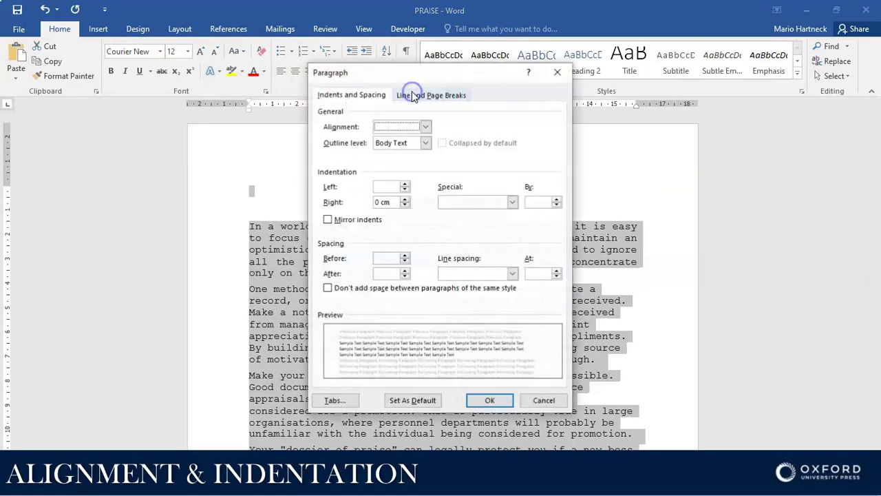
{"action": "left_click", "coordinate": [426, 126]}
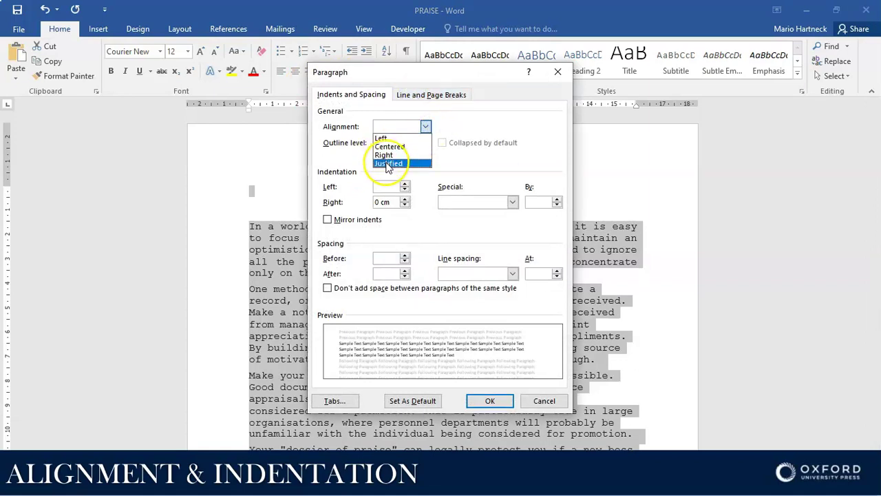
{"action": "left_click", "coordinate": [541, 400]}
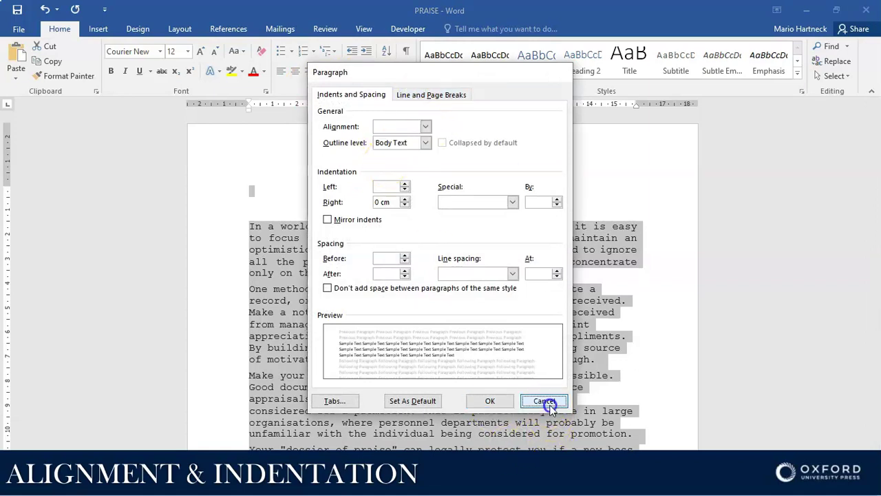
{"action": "left_click", "coordinate": [542, 401]}
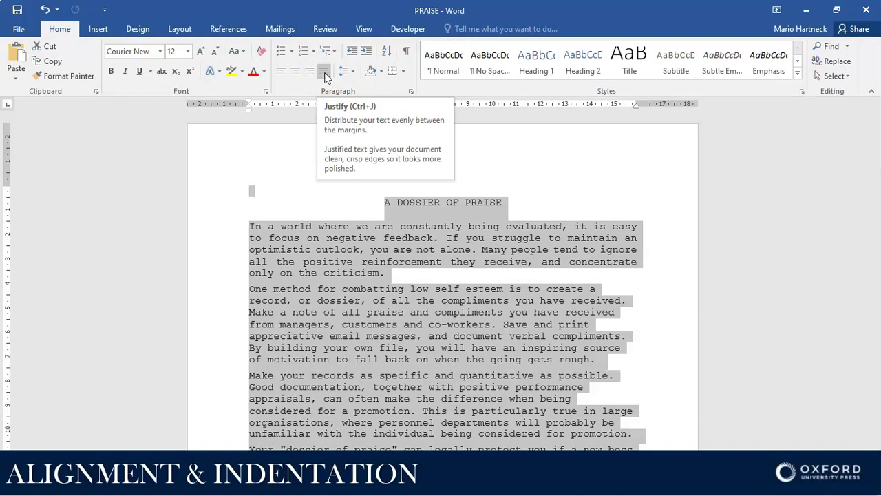
- Justify all the selected text, undoing once and reapplying it with Ctrl+J
{"action": "left_click", "coordinate": [324, 72]}
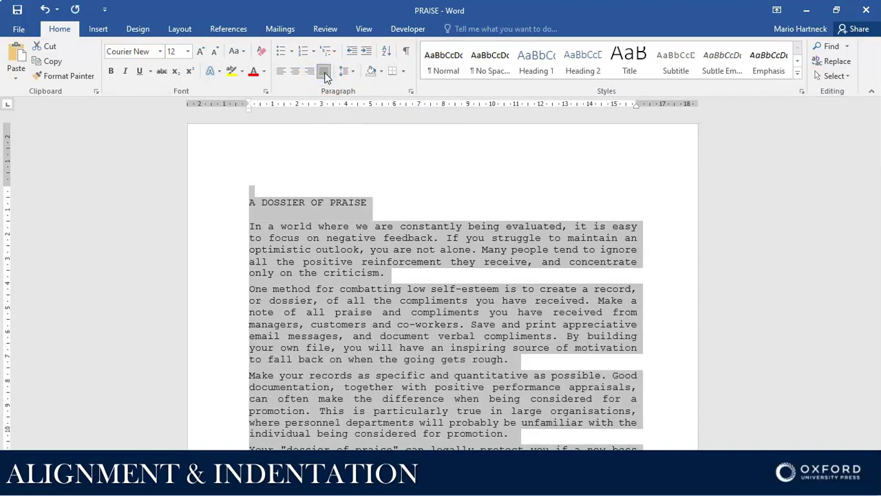
{"action": "left_click", "coordinate": [45, 9]}
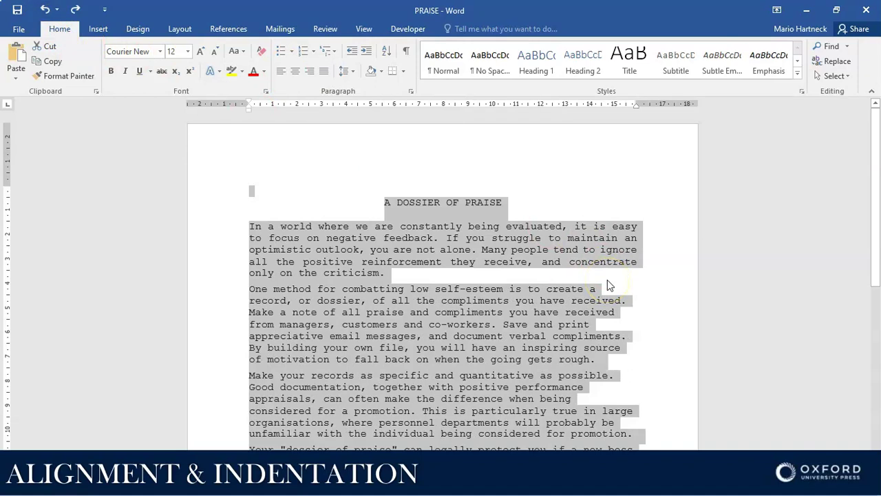
{"action": "key", "text": "ctrl+j"}
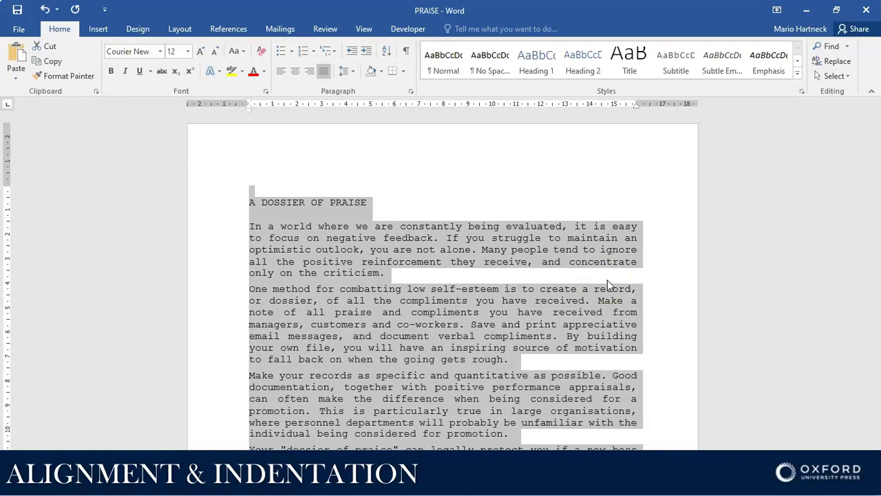
{"action": "left_click", "coordinate": [557, 323]}
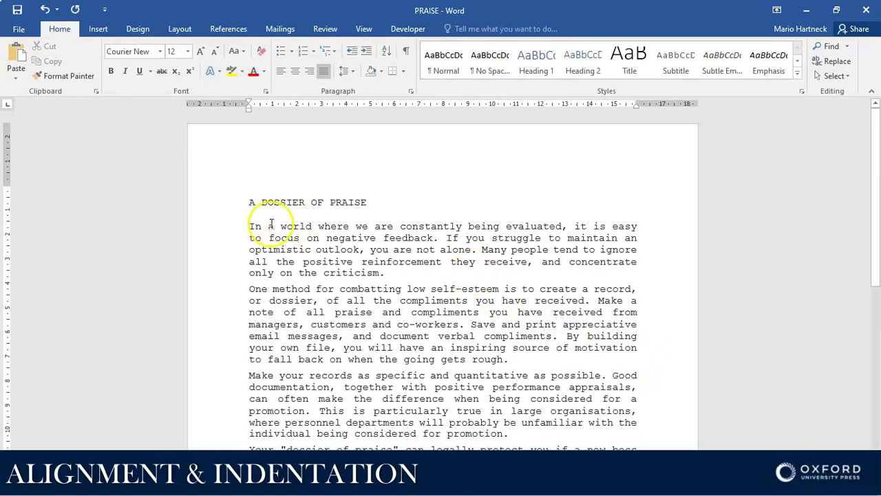
- Try centring the title 'A DOSSIER OF PRAISE', then undo it
{"action": "left_click_drag", "start_coordinate": [249, 226], "coordinate": [454, 440]}
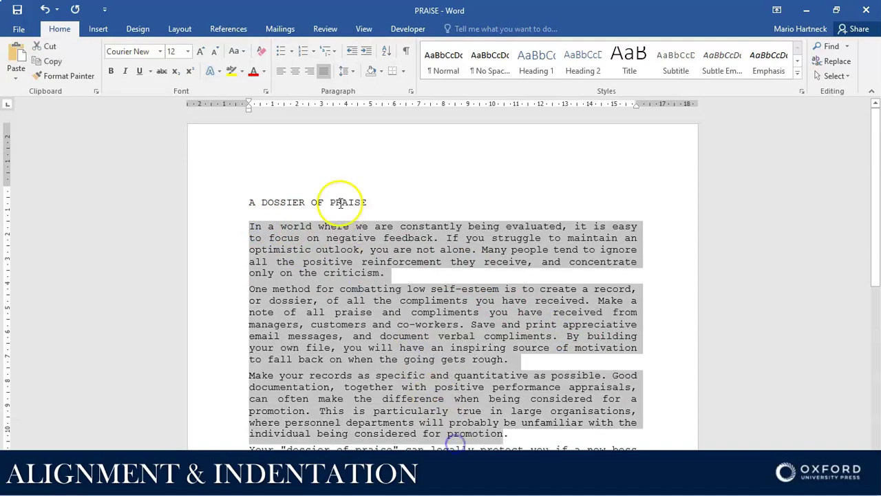
{"action": "left_click", "coordinate": [317, 202]}
{"action": "left_click_drag", "start_coordinate": [250, 202], "coordinate": [370, 200]}
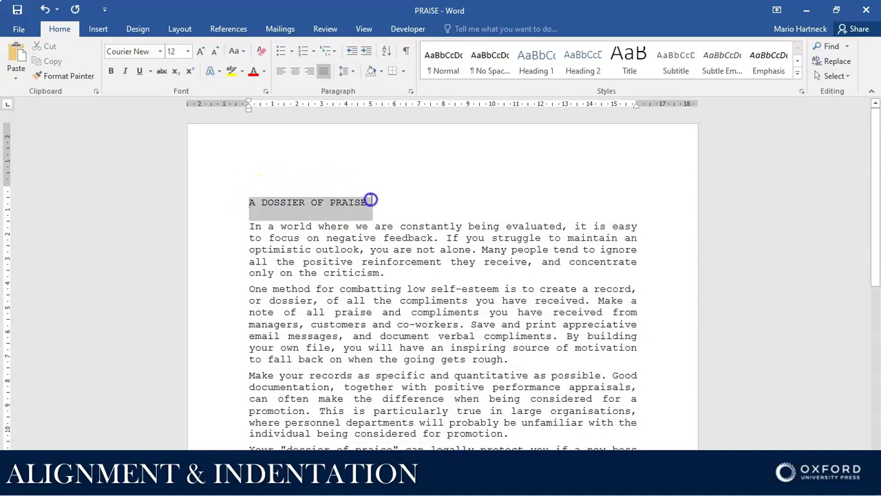
{"action": "left_click", "coordinate": [294, 71]}
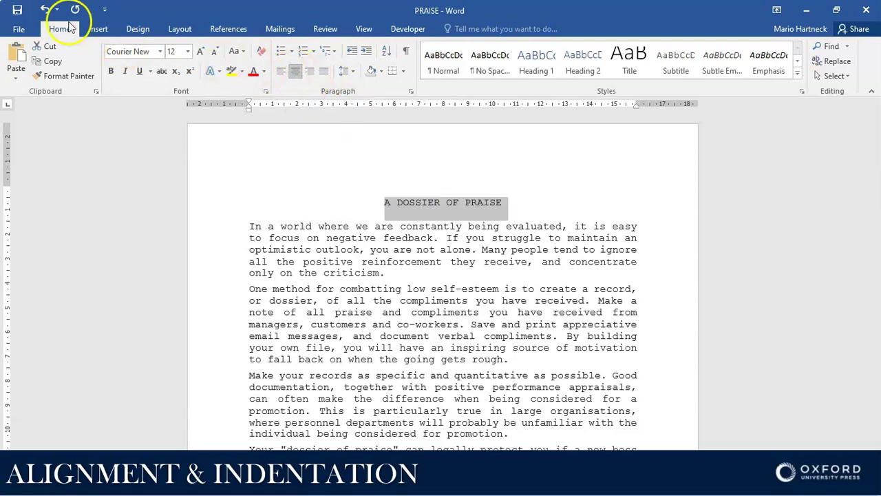
{"action": "left_click", "coordinate": [45, 10]}
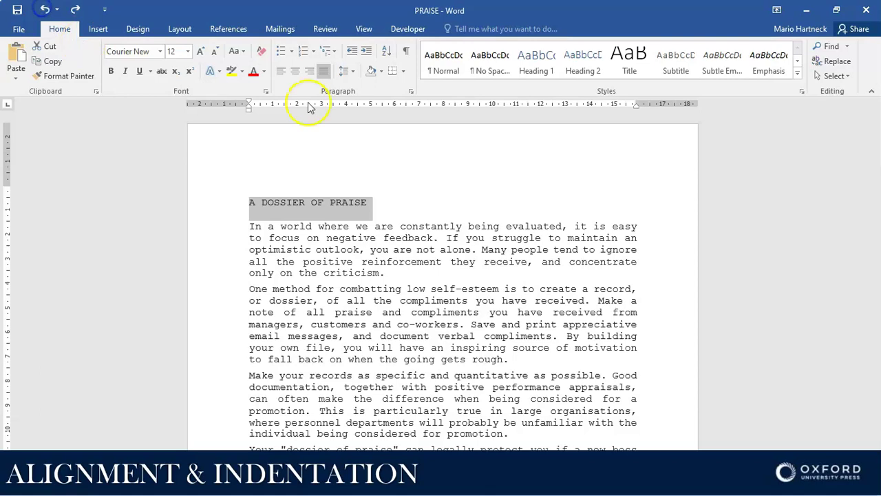
- Set the title to Left, then to Centered alignment in the Paragraph dialog
{"action": "left_click", "coordinate": [411, 92]}
{"action": "left_click", "coordinate": [425, 127]}
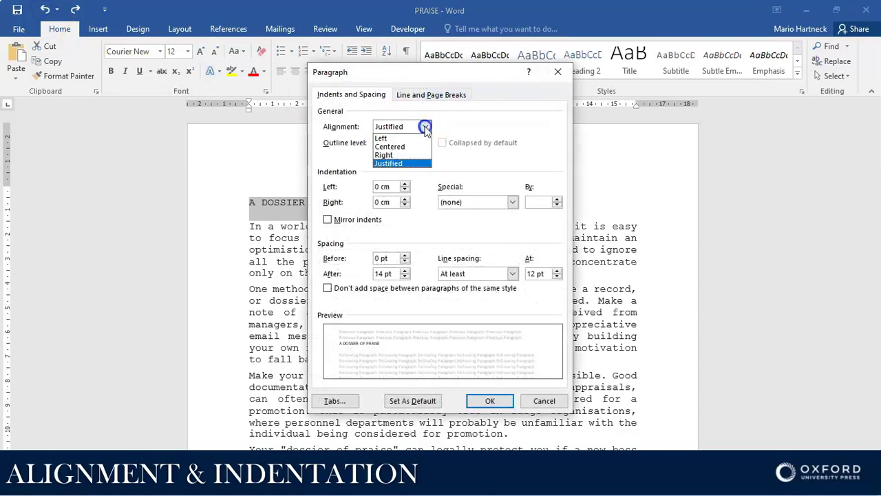
{"action": "left_click", "coordinate": [394, 139]}
{"action": "left_click", "coordinate": [489, 400]}
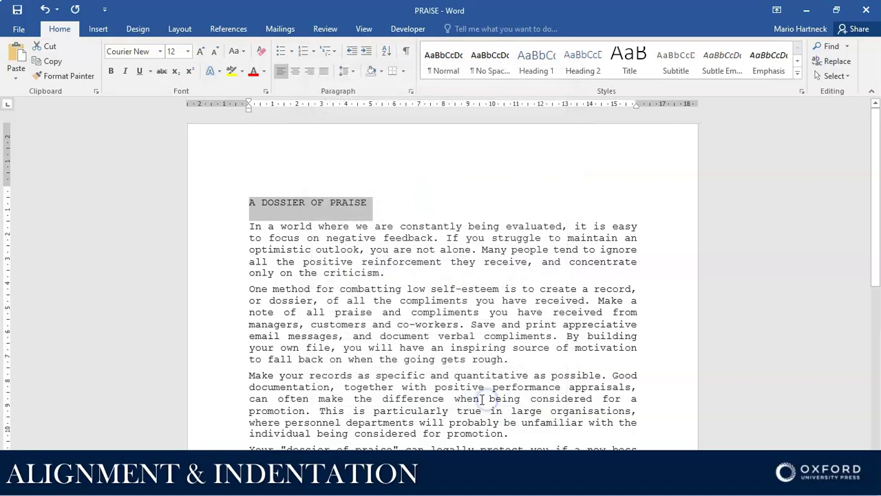
{"action": "left_click", "coordinate": [412, 92]}
{"action": "left_click", "coordinate": [424, 127]}
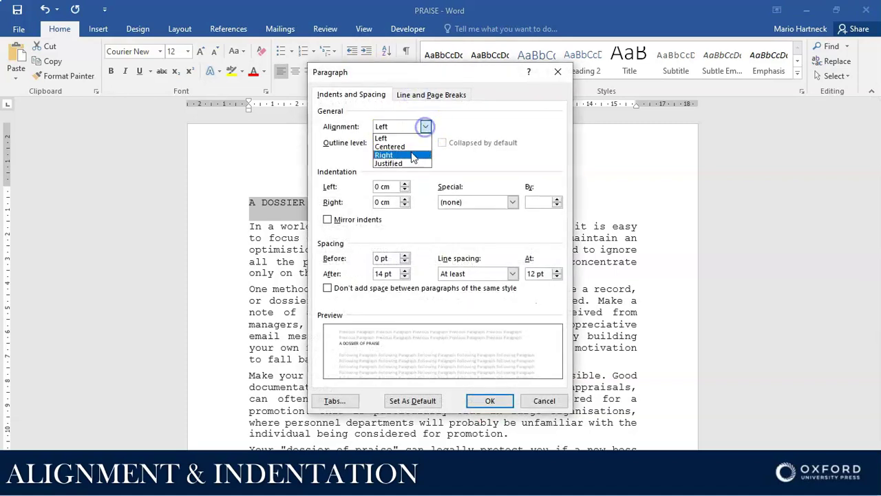
{"action": "left_click", "coordinate": [390, 146]}
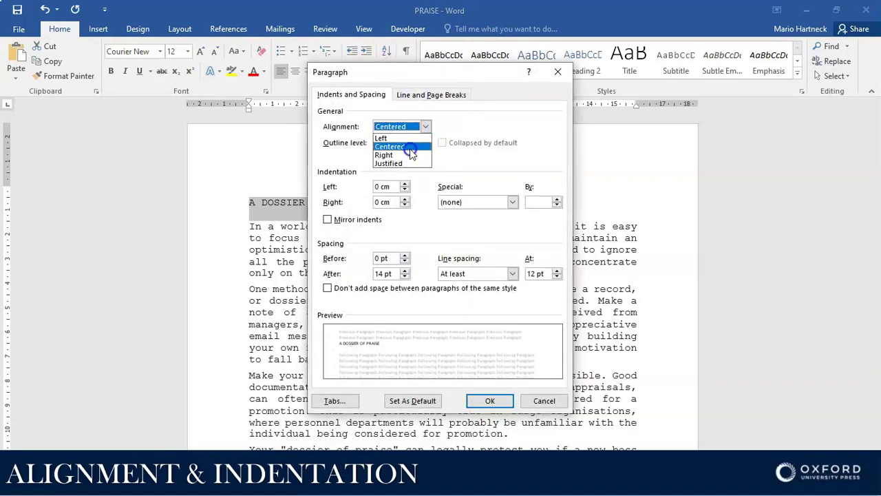
{"action": "left_click", "coordinate": [489, 400]}
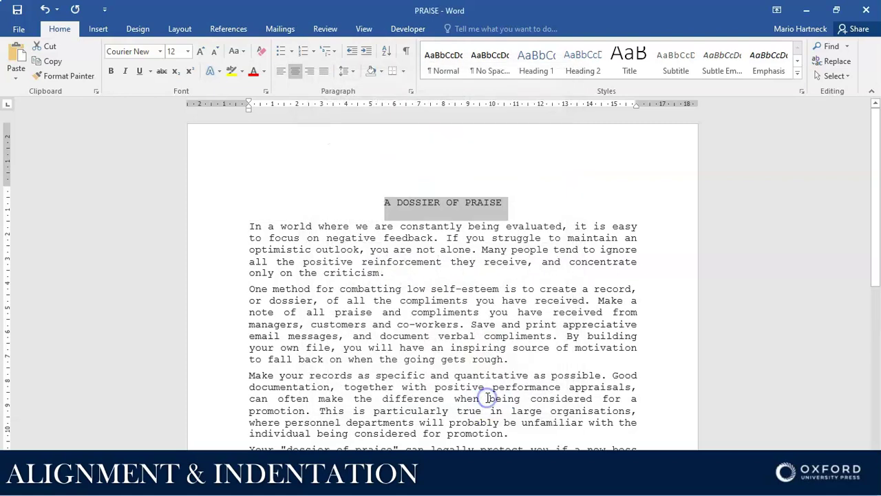
- Undo the centring, recentre the title with Ctrl+E, and select the first paragraph
{"action": "left_click", "coordinate": [440, 205]}
{"action": "left_click", "coordinate": [45, 8]}
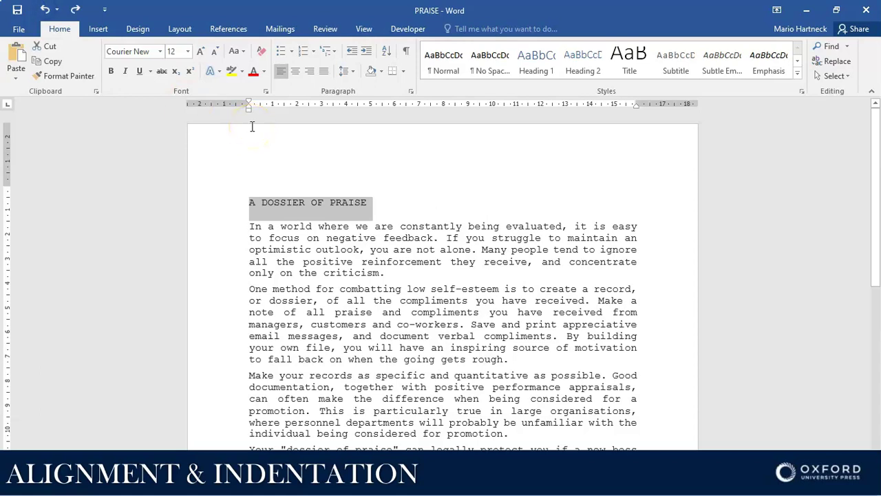
{"action": "key", "text": "ctrl+e"}
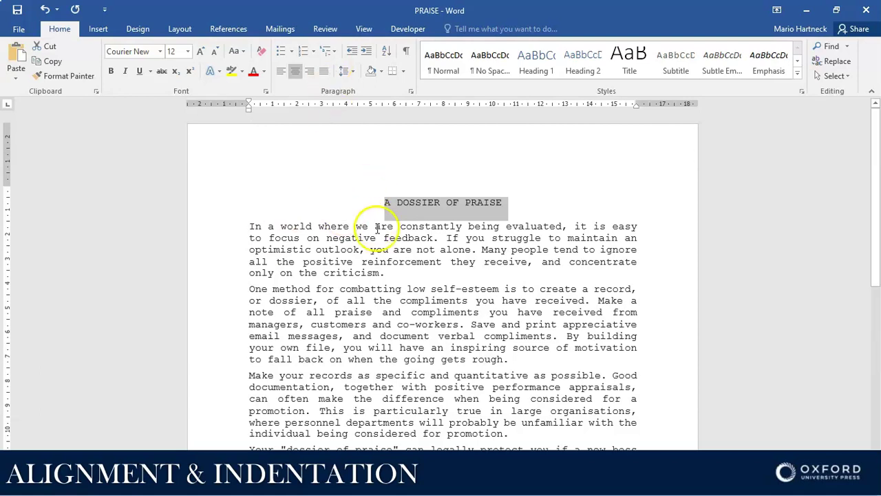
{"action": "left_click", "coordinate": [386, 249]}
{"action": "left_click_drag", "start_coordinate": [250, 227], "coordinate": [386, 273]}
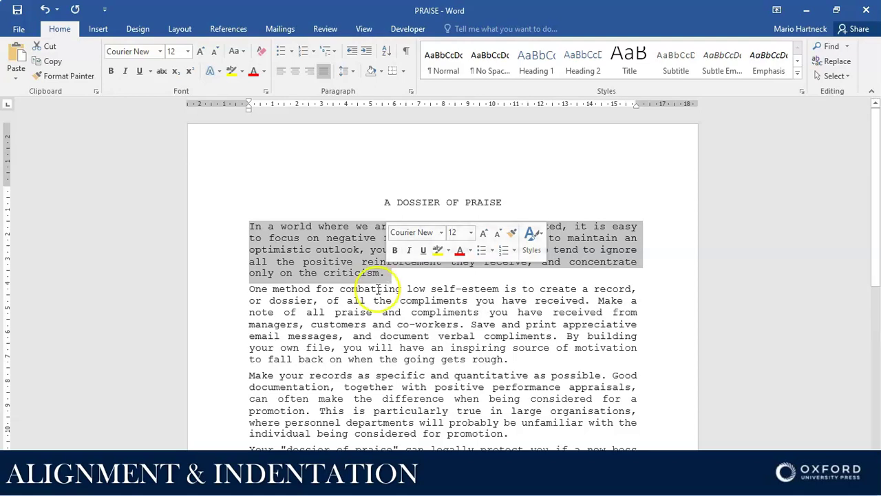
- Give the first paragraph 2 cm left and right indents in the Paragraph dialog
{"action": "left_click", "coordinate": [359, 249]}
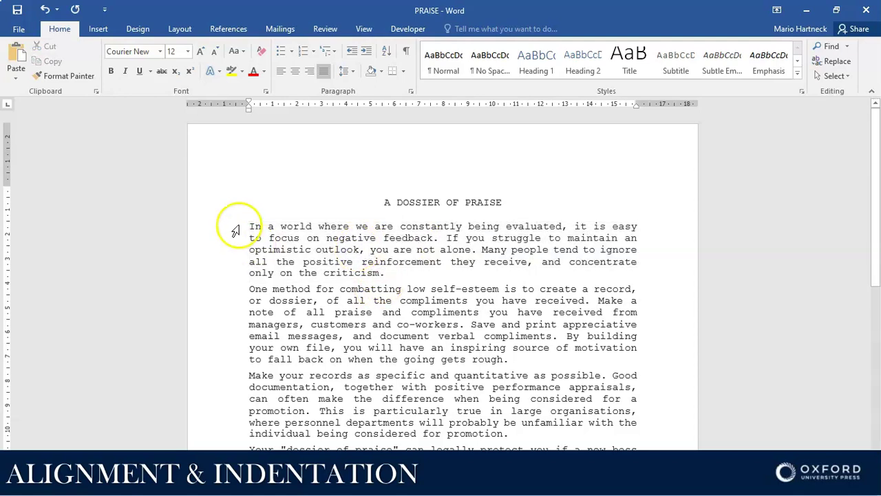
{"action": "left_click_drag", "start_coordinate": [248, 227], "coordinate": [390, 272]}
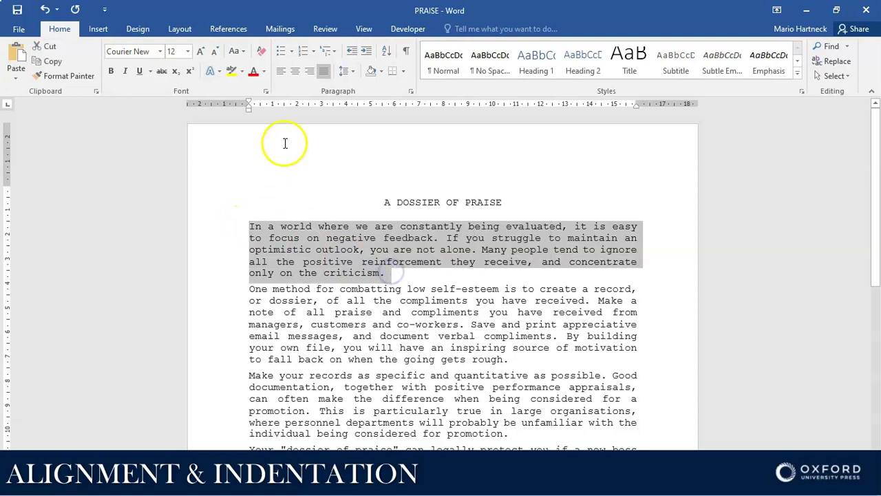
{"action": "left_click", "coordinate": [412, 91]}
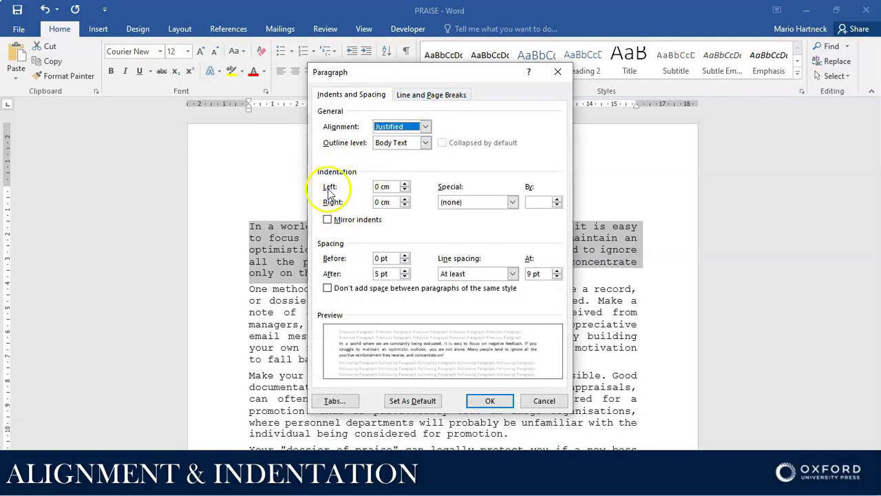
{"action": "left_click", "coordinate": [383, 188]}
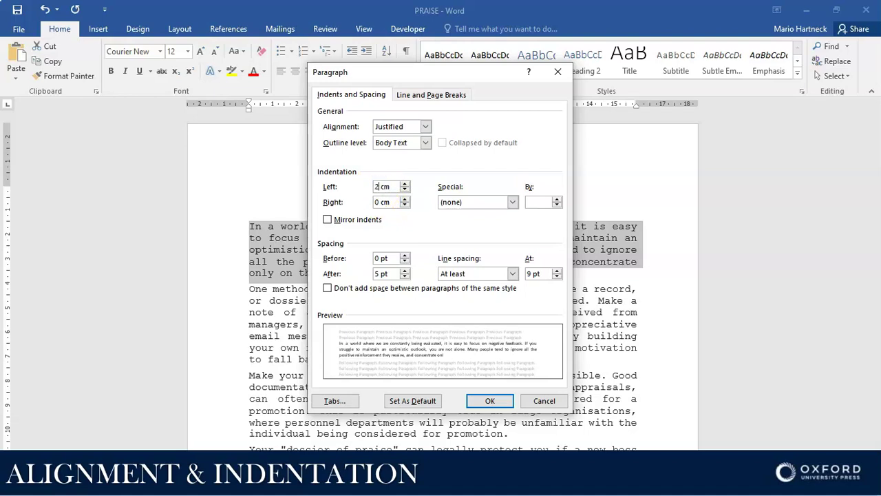
{"action": "double_click", "coordinate": [381, 202]}
{"action": "type", "text": "1"}
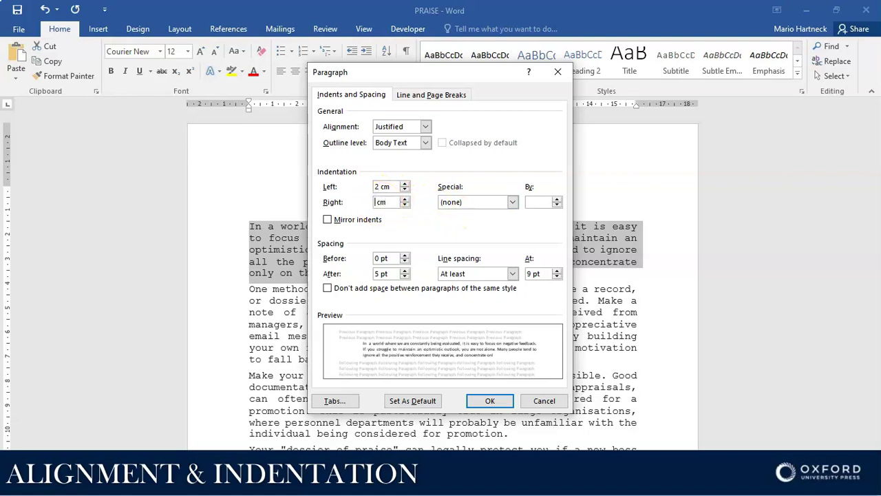
{"action": "left_click", "coordinate": [503, 402]}
{"action": "left_click", "coordinate": [491, 383]}
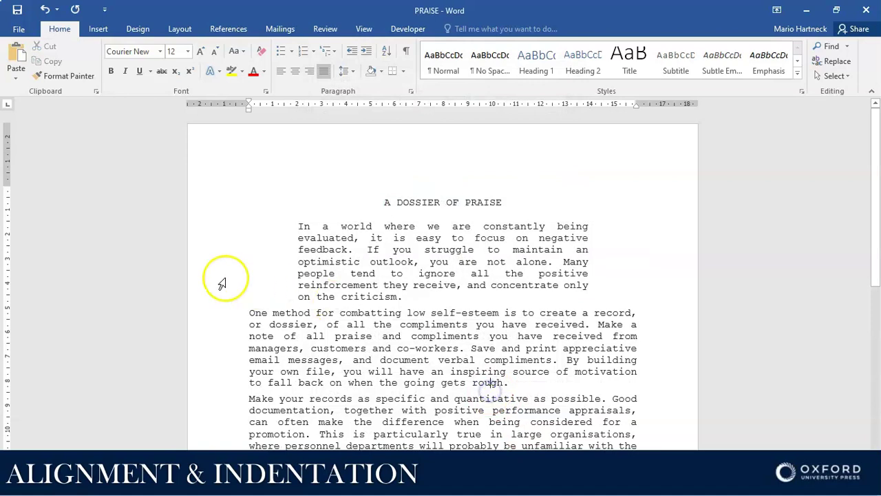